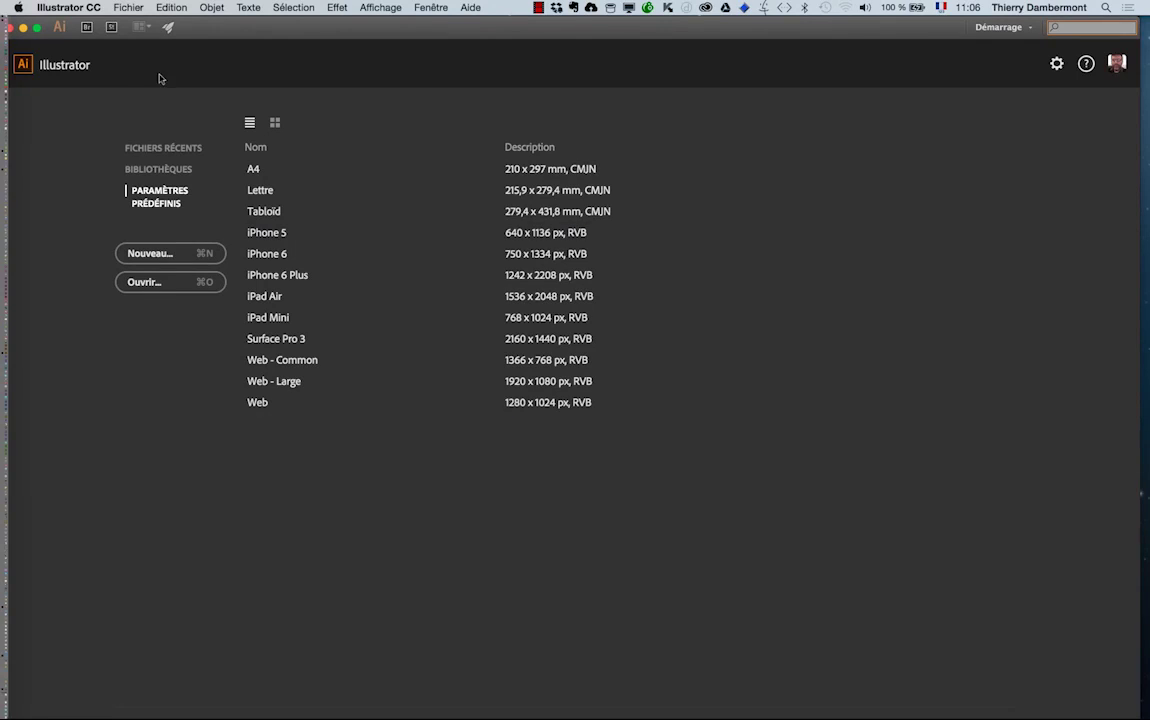
Step: Create a new Impression document at A4 (210 x 297 mm, CMJN) with default settings
{"action": "left_click", "coordinate": [130, 8]}
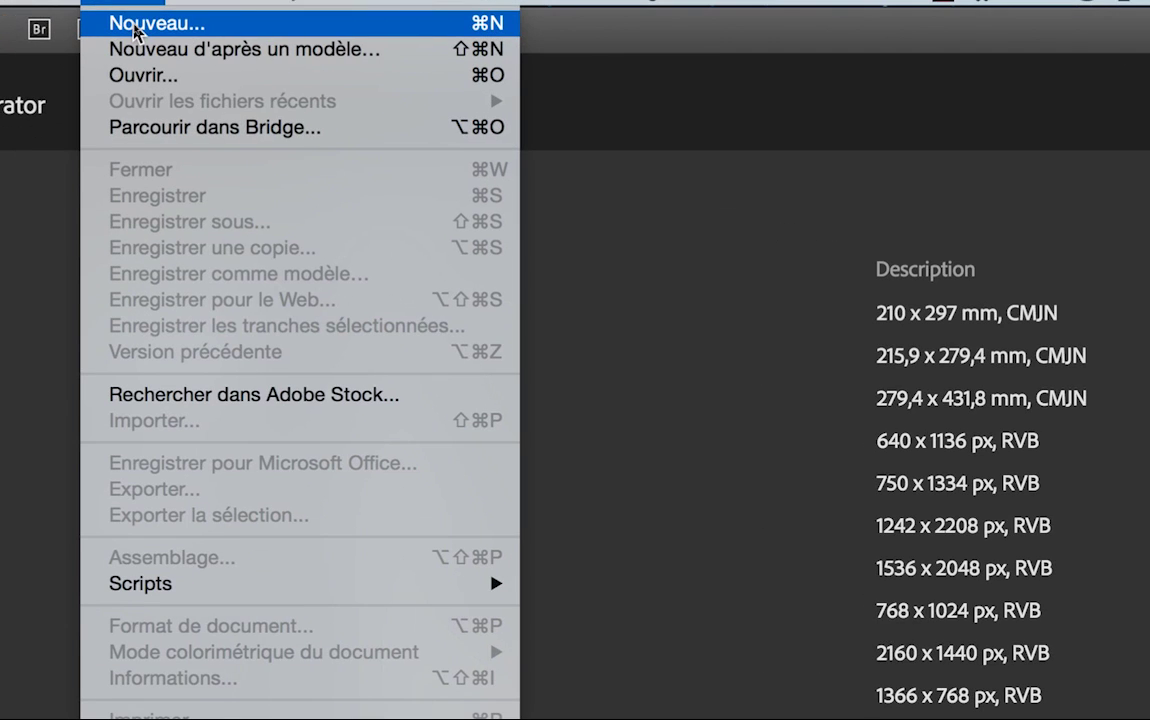
{"action": "left_click", "coordinate": [135, 31]}
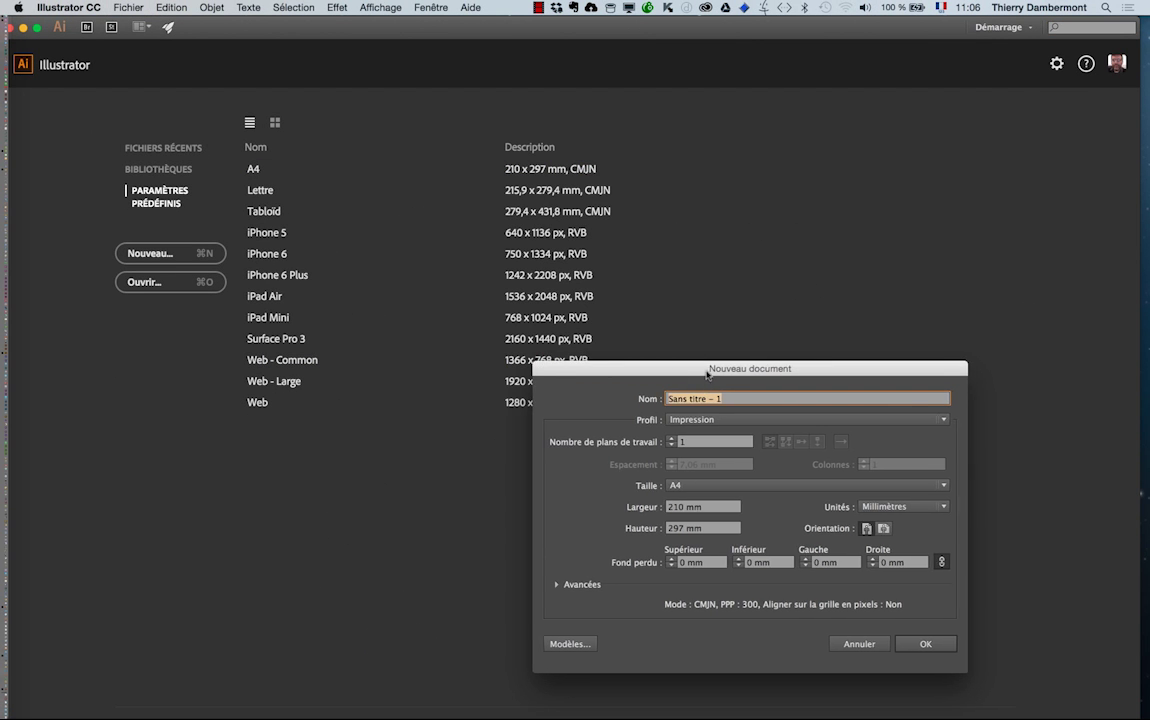
{"action": "left_click_drag", "start_coordinate": [707, 373], "coordinate": [479, 132]}
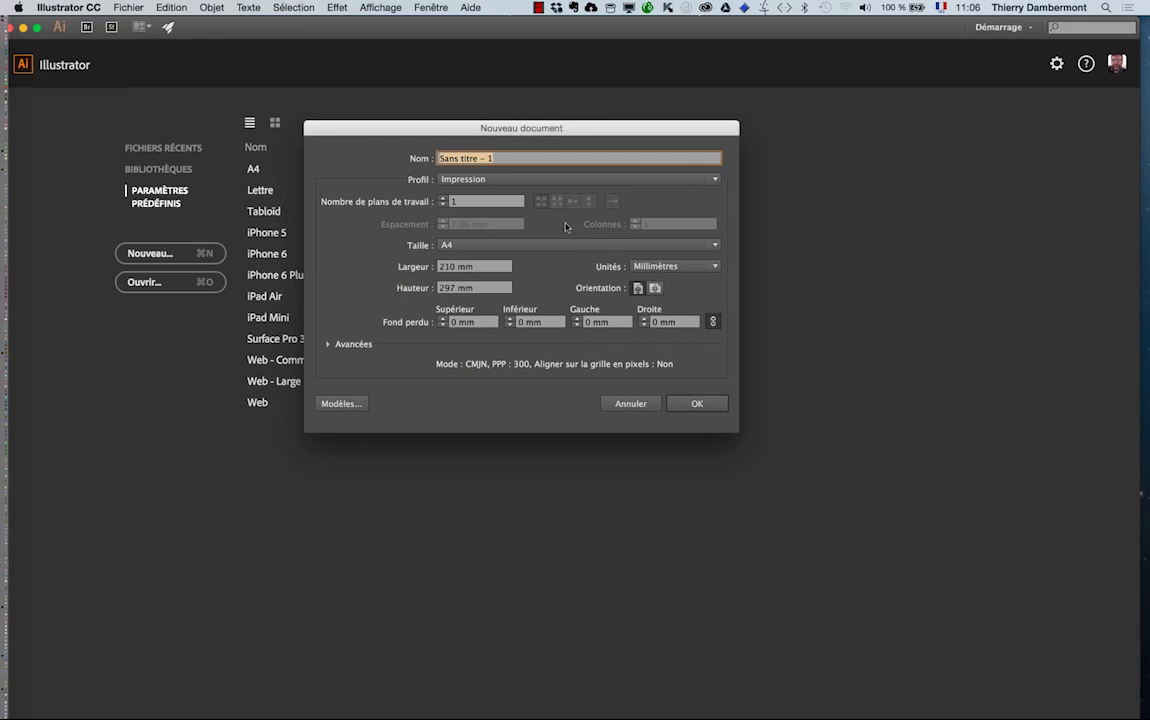
{"action": "left_click", "coordinate": [705, 405]}
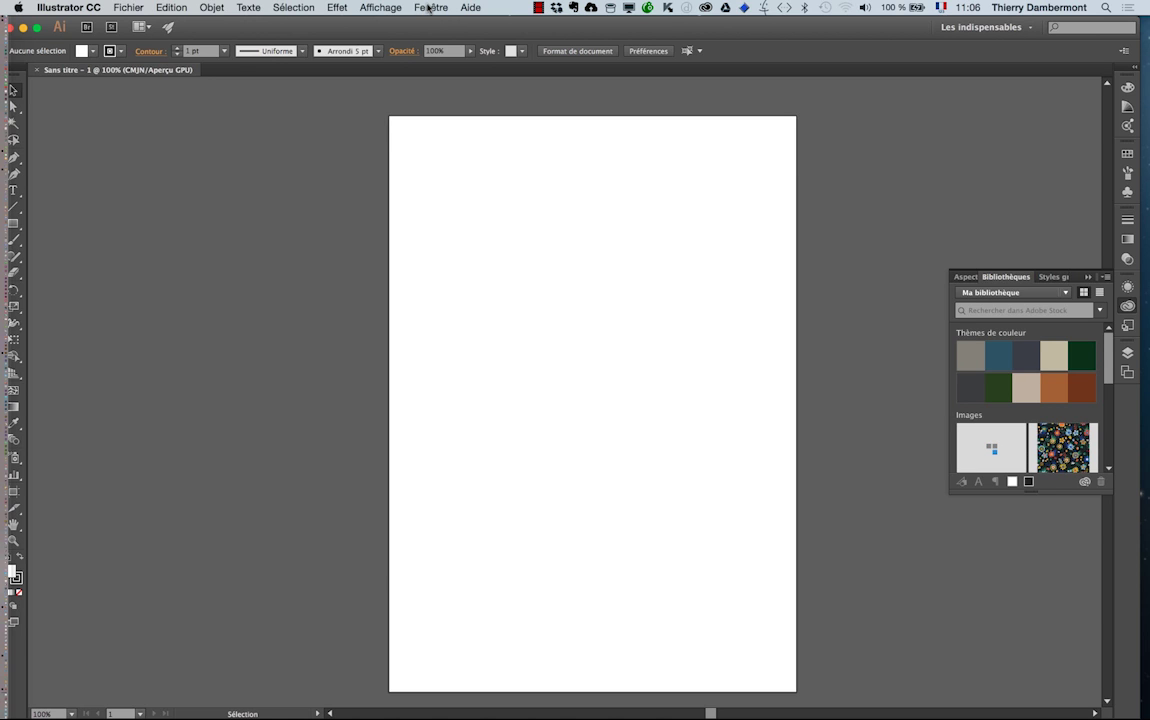
Step: Enable Cadre de l'application from the Fenêtre menu, then dismiss the menu unchanged
{"action": "left_click", "coordinate": [428, 8]}
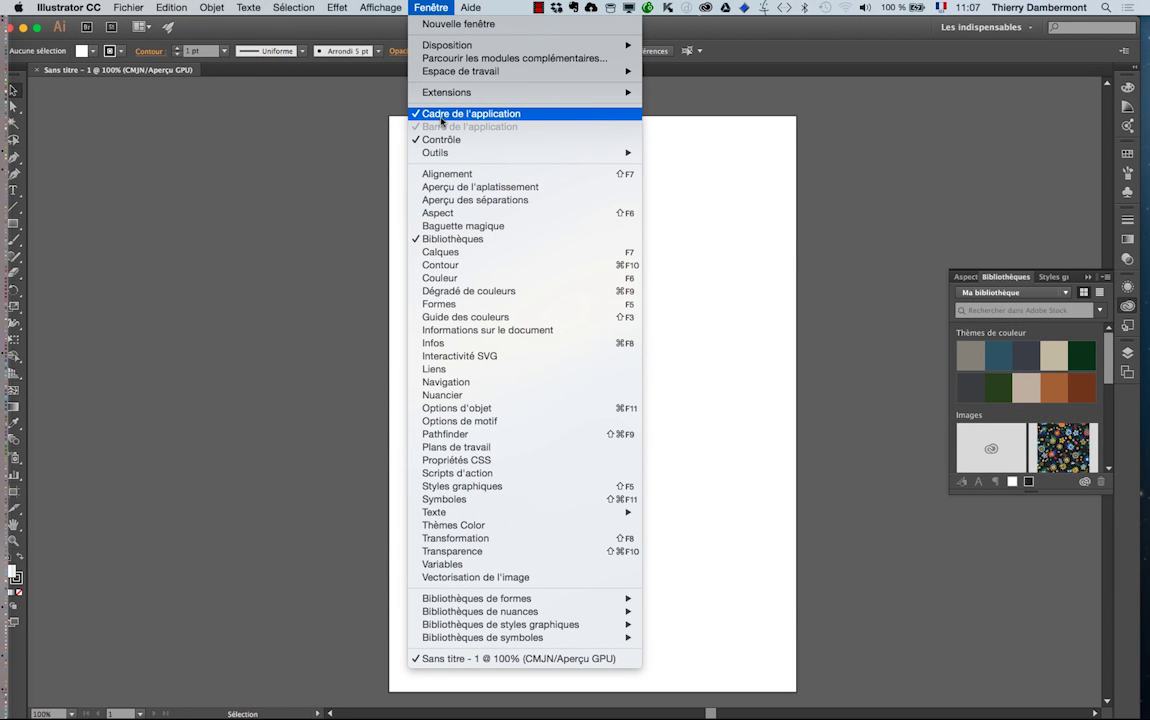
{"action": "left_click", "coordinate": [440, 117]}
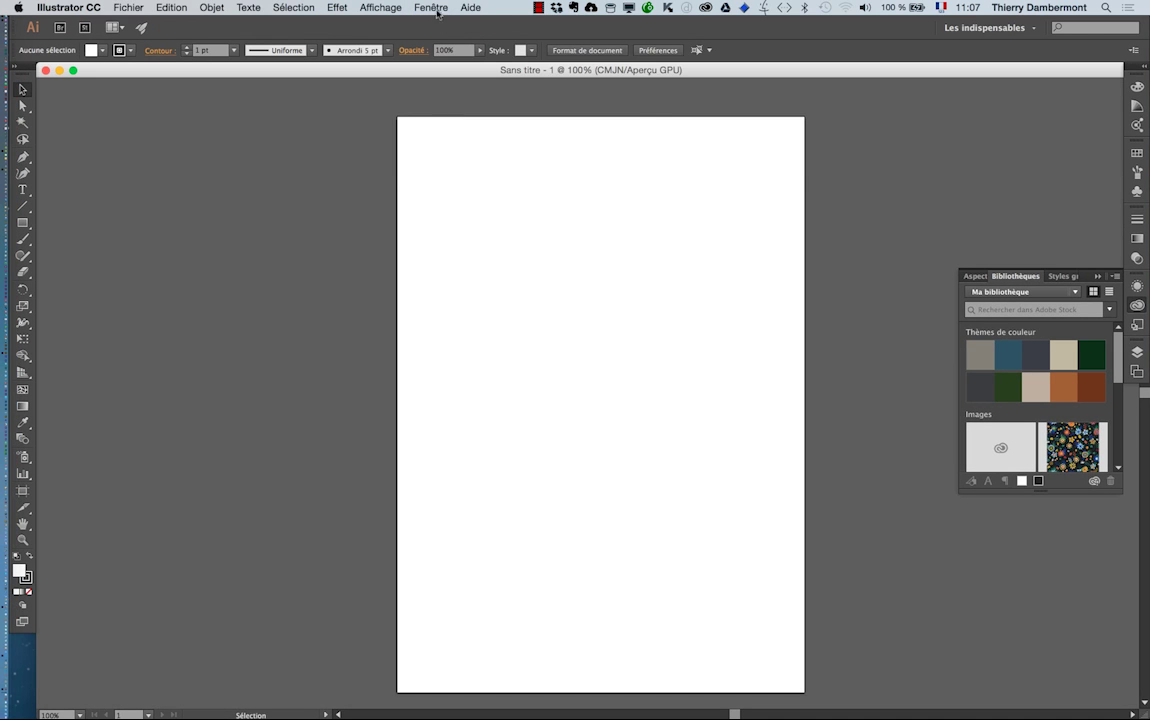
{"action": "left_click", "coordinate": [430, 7]}
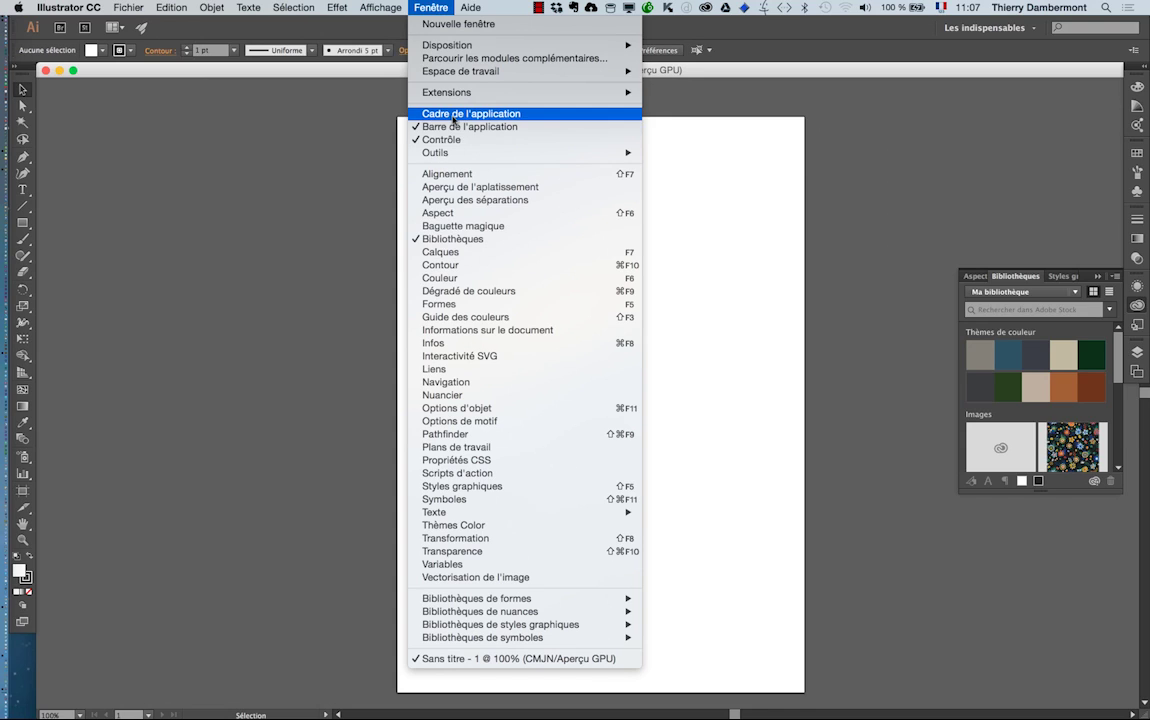
{"action": "left_click", "coordinate": [348, 70]}
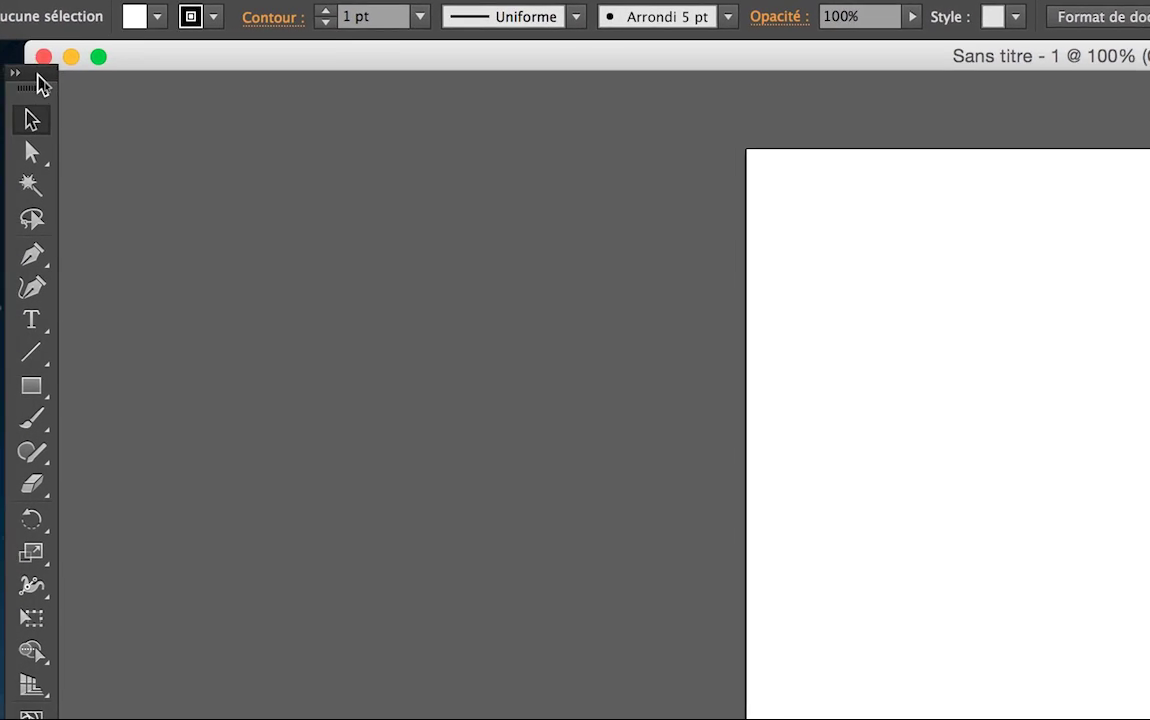
Step: Float the toolbox as a two-column panel near the left edge
{"action": "left_click_drag", "start_coordinate": [25, 67], "coordinate": [65, 91]}
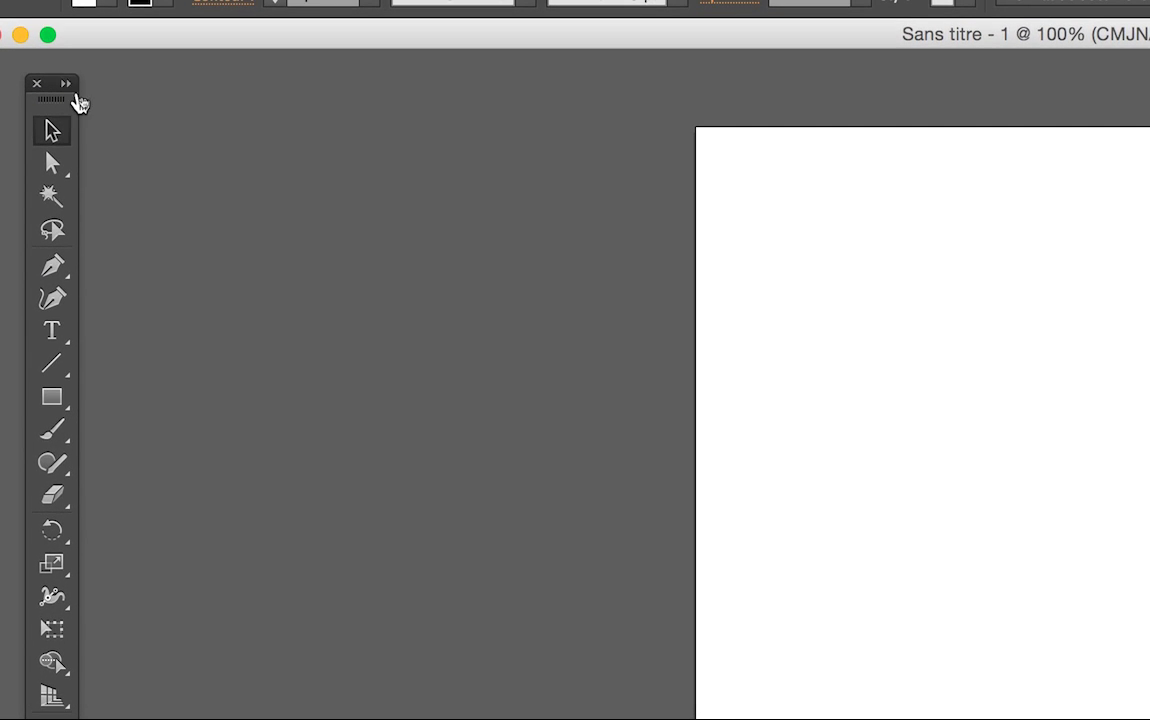
{"action": "double_click", "coordinate": [68, 96]}
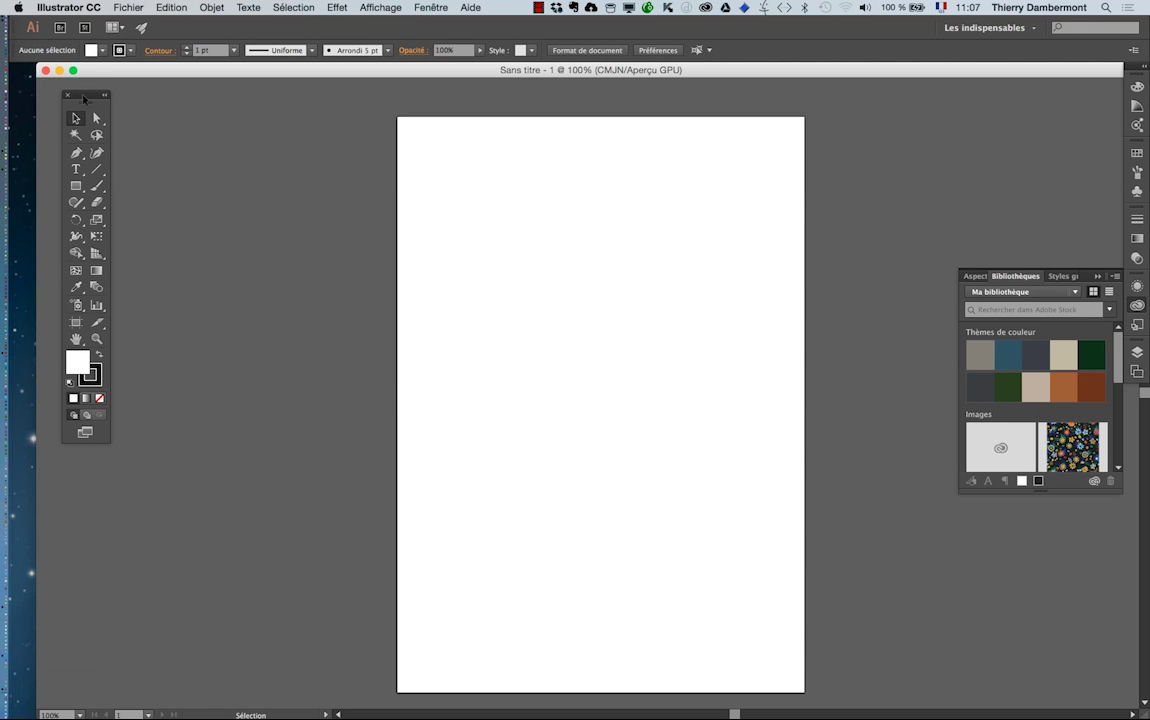
{"action": "left_click_drag", "start_coordinate": [83, 97], "coordinate": [41, 102]}
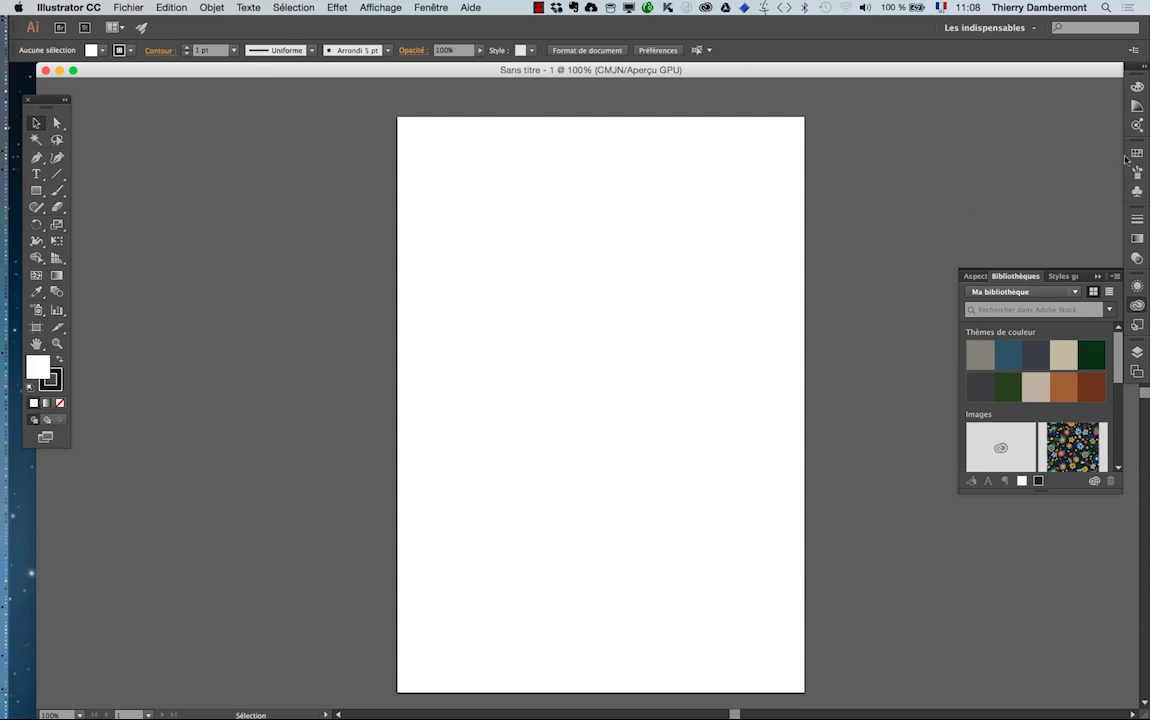
Step: Show the Nuancier panel via Fenêtre and pull it out to float on its own
{"action": "left_click", "coordinate": [431, 7]}
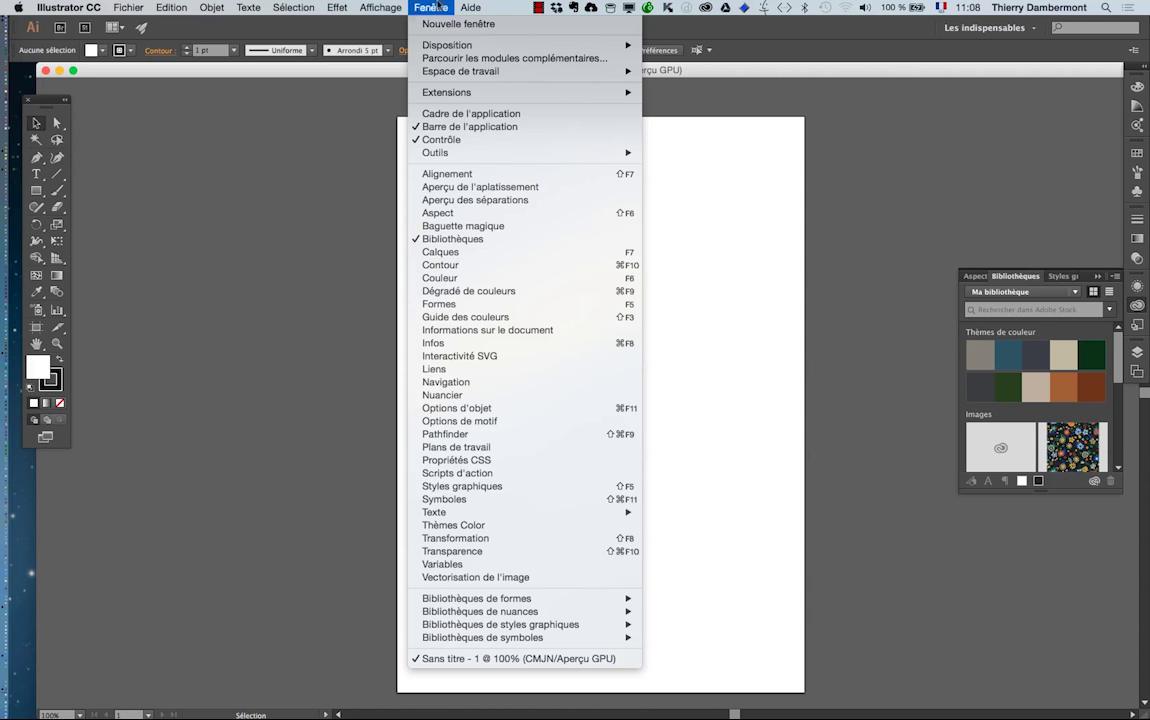
{"action": "left_click", "coordinate": [434, 395]}
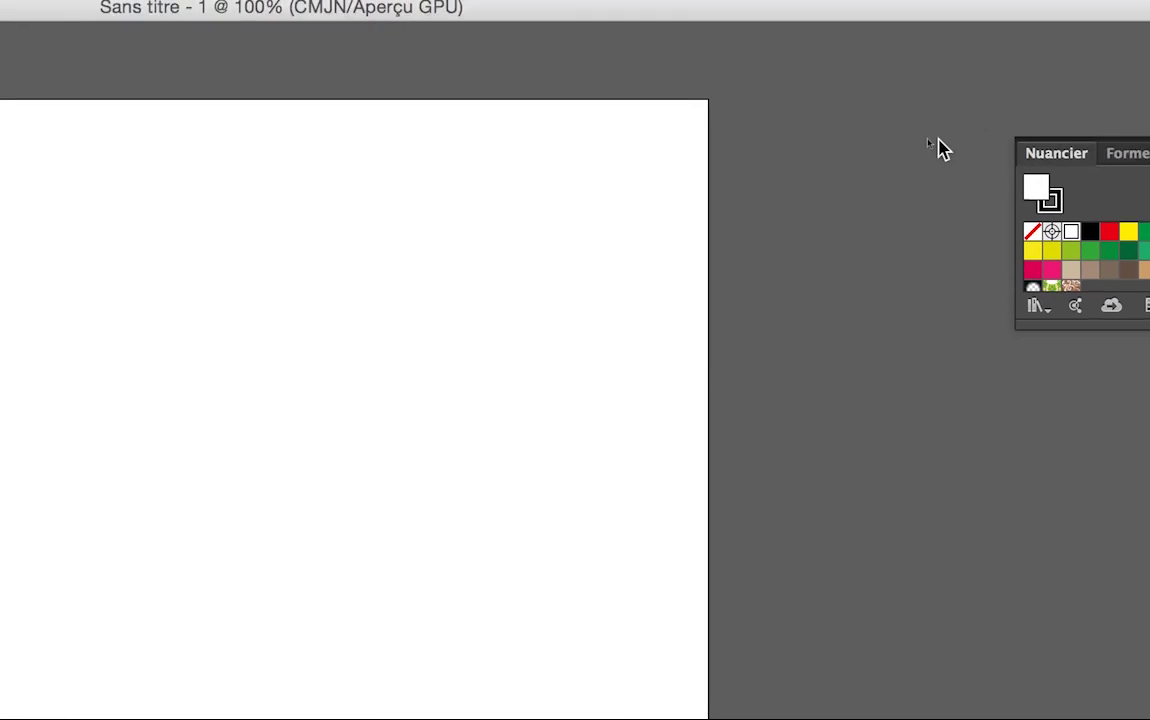
{"action": "left_click_drag", "start_coordinate": [1056, 153], "coordinate": [1000, 148]}
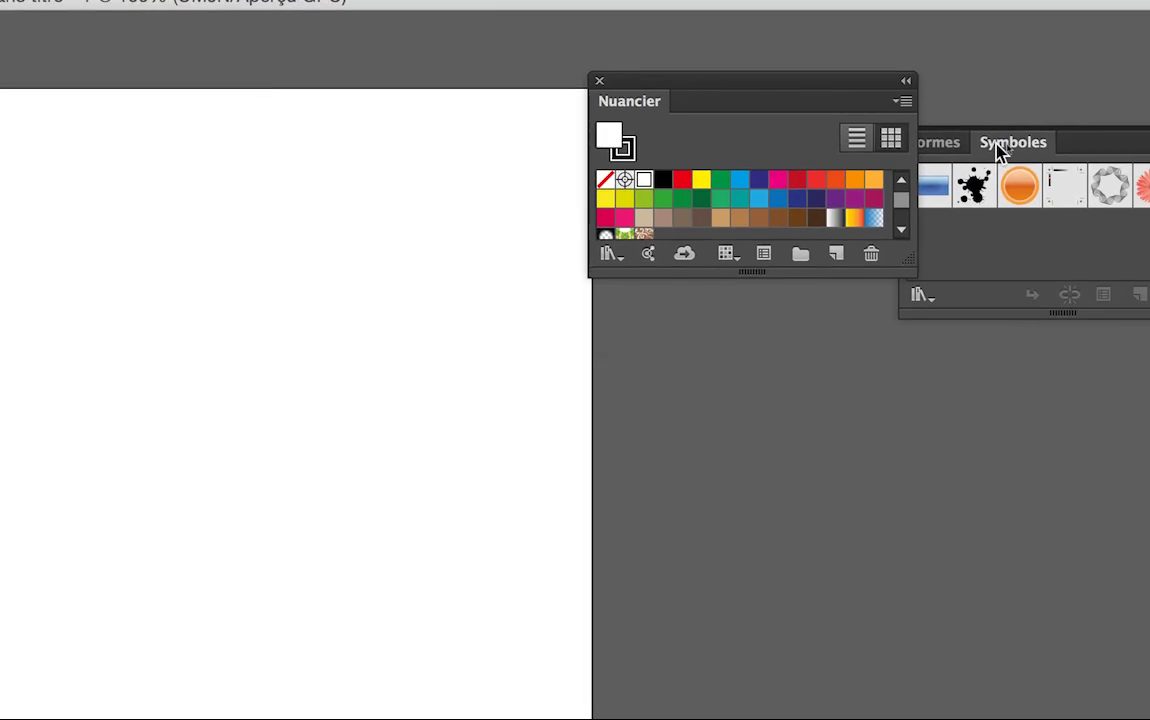
{"action": "left_click_drag", "start_coordinate": [765, 85], "coordinate": [660, 83]}
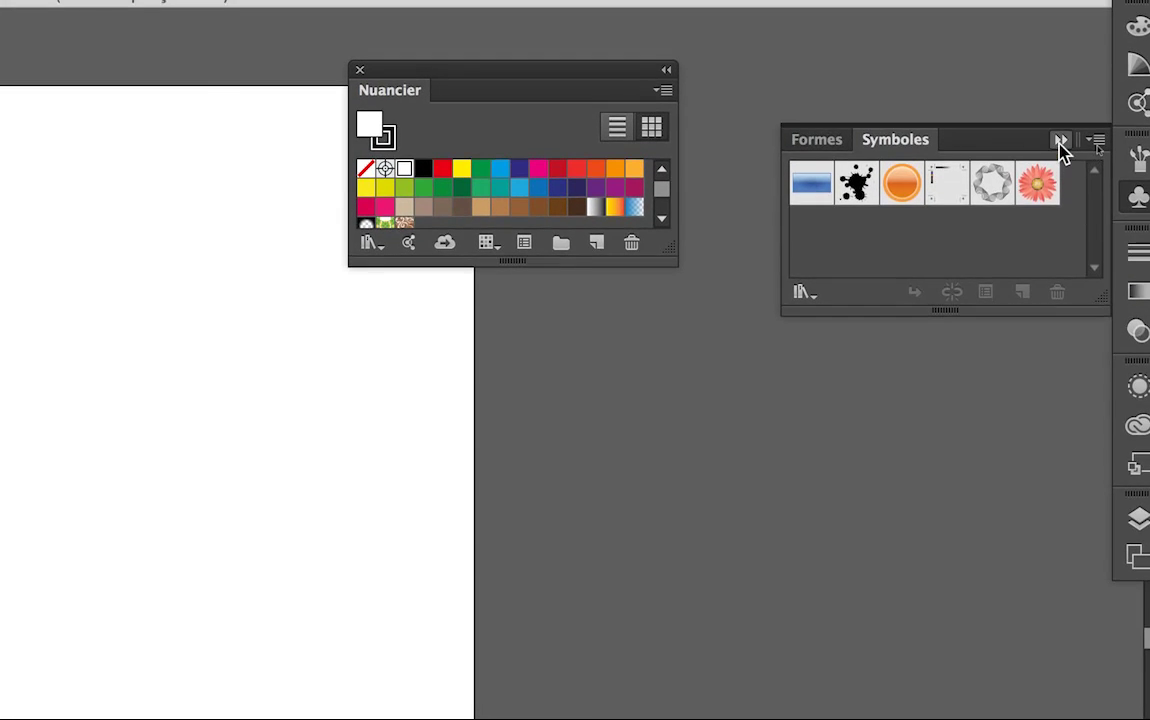
Step: Collapse the shapes and symbols panels to icons, then reposition and enlarge the floating swatches
{"action": "left_click", "coordinate": [1060, 142]}
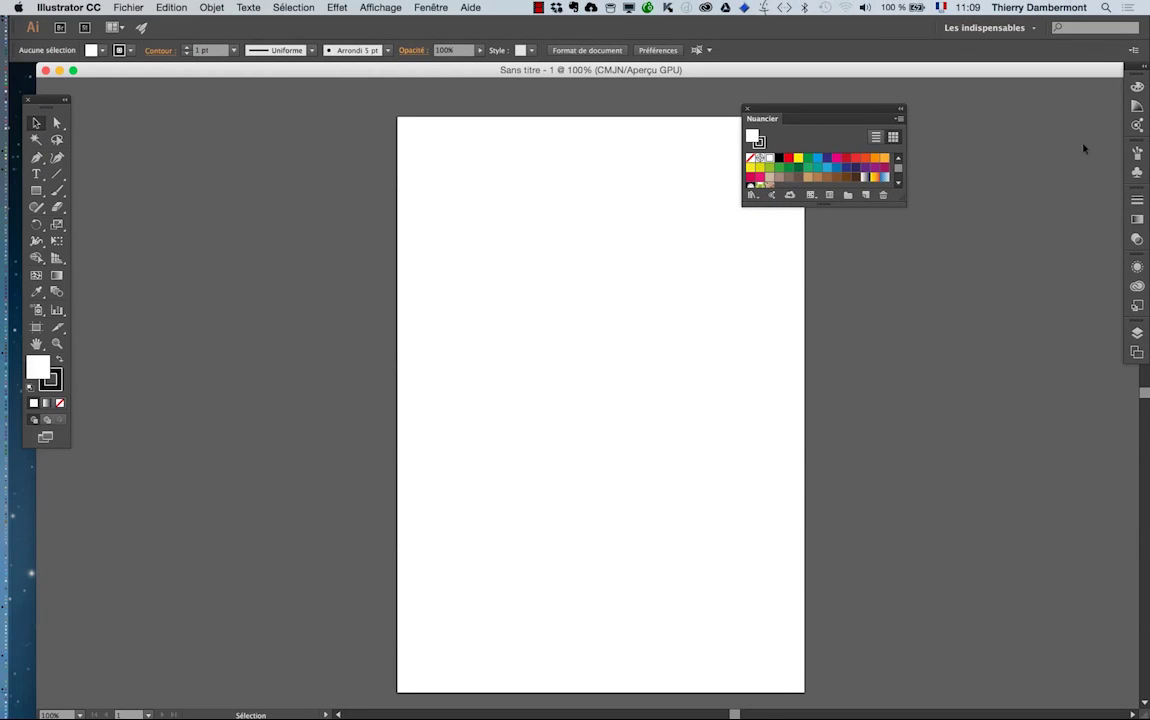
{"action": "left_click_drag", "start_coordinate": [768, 107], "coordinate": [848, 115]}
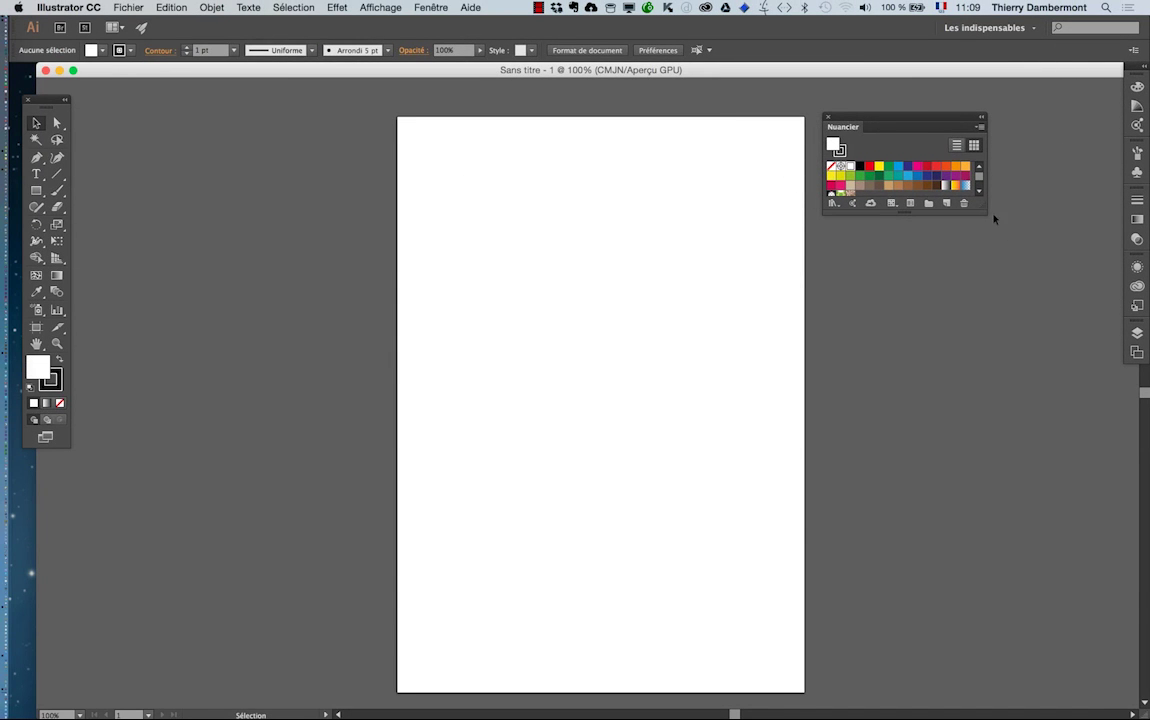
{"action": "mouse_move", "coordinate": [985, 211]}
{"action": "left_mouse_down"}
{"action": "mouse_move", "coordinate": [1026, 382]}
{"action": "mouse_move", "coordinate": [1018, 374]}
{"action": "left_mouse_up"}
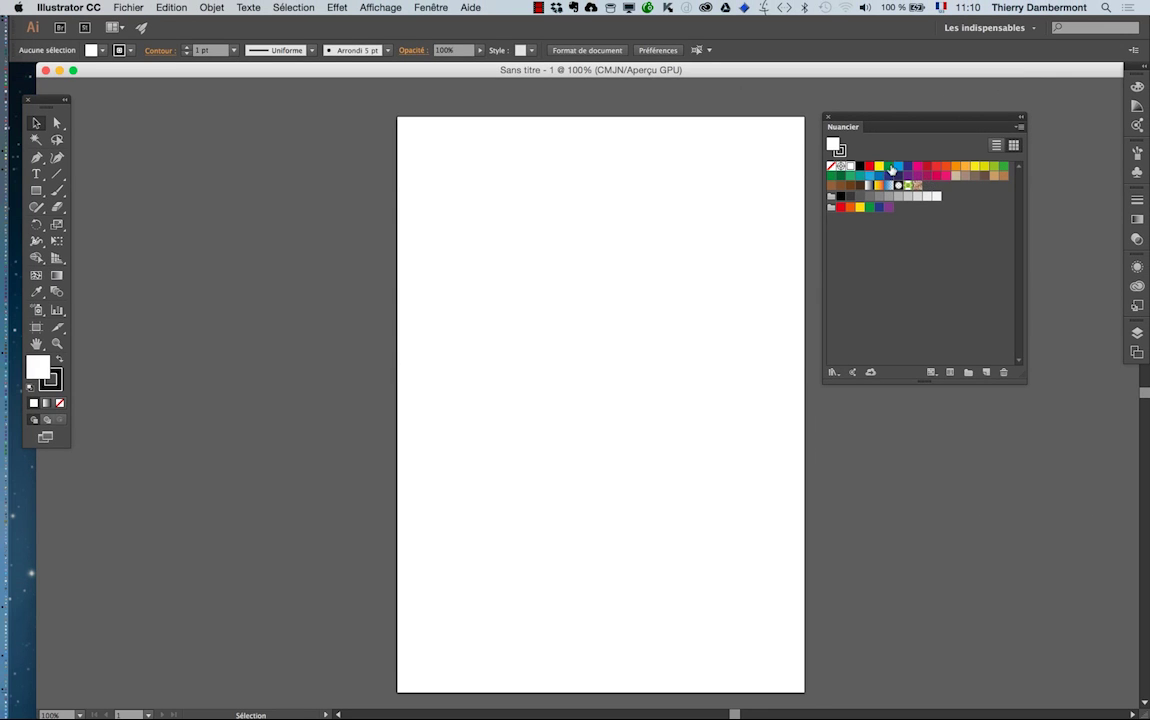
Step: Mix a green in Nouvelle nuance using the C, M, J sliders, then cancel it
{"action": "left_click_drag", "start_coordinate": [861, 120], "coordinate": [857, 147]}
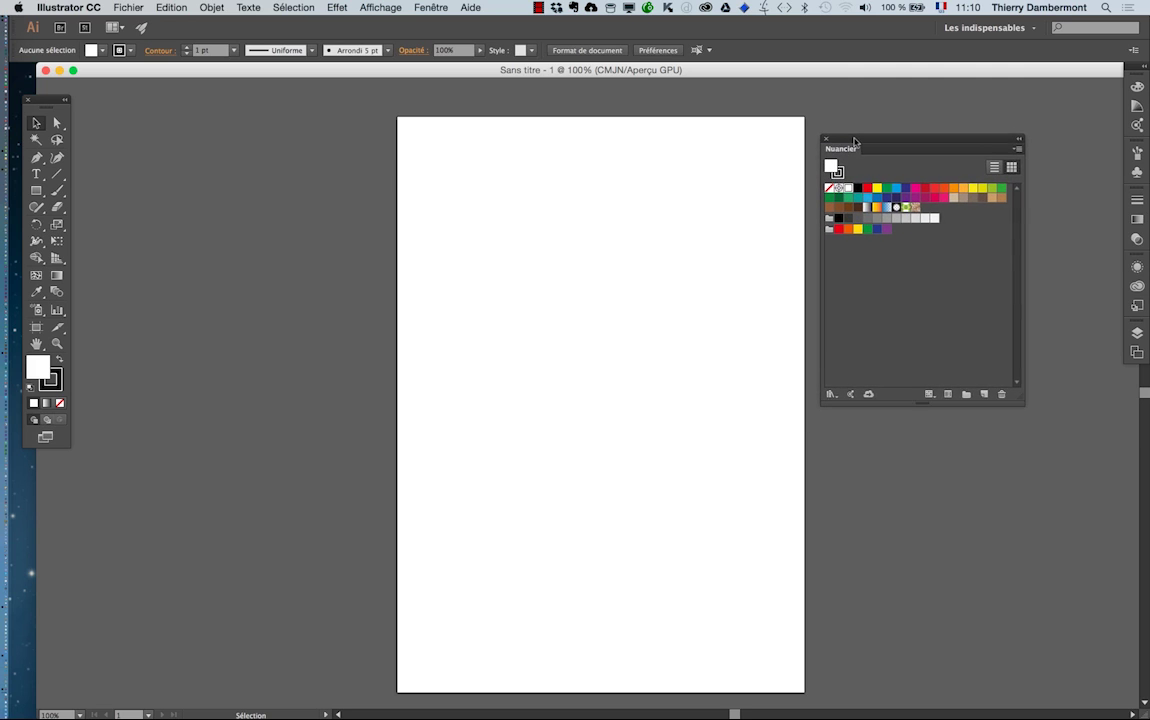
{"action": "left_click", "coordinate": [1019, 156]}
{"action": "left_click", "coordinate": [985, 158]}
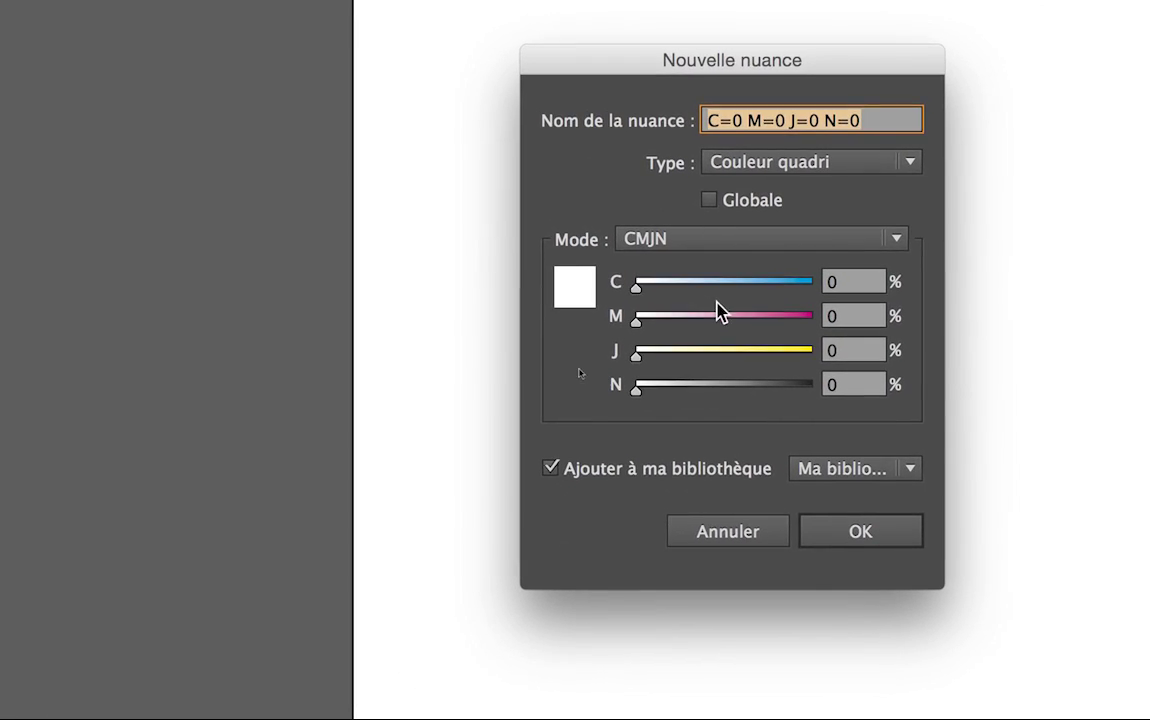
{"action": "left_click", "coordinate": [644, 343]}
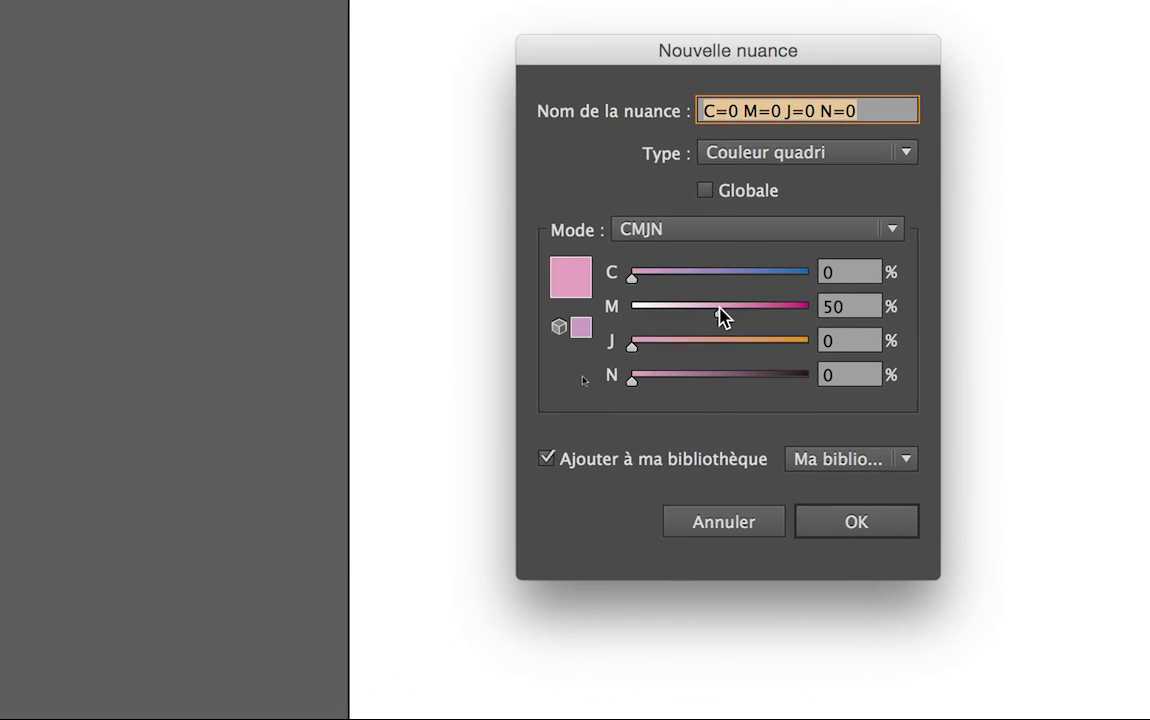
{"action": "mouse_move", "coordinate": [720, 303]}
{"action": "left_mouse_down"}
{"action": "mouse_move", "coordinate": [632, 303]}
{"action": "mouse_move", "coordinate": [692, 338]}
{"action": "mouse_move", "coordinate": [815, 323]}
{"action": "left_mouse_up"}
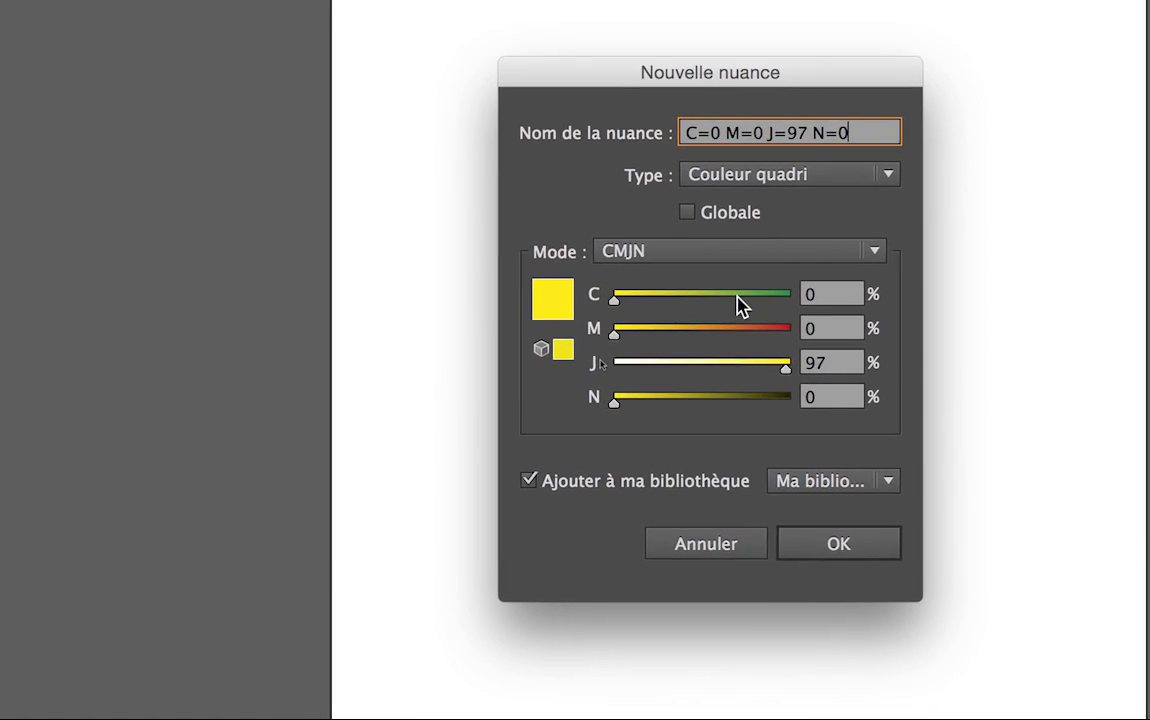
{"action": "left_click_drag", "start_coordinate": [739, 303], "coordinate": [757, 303]}
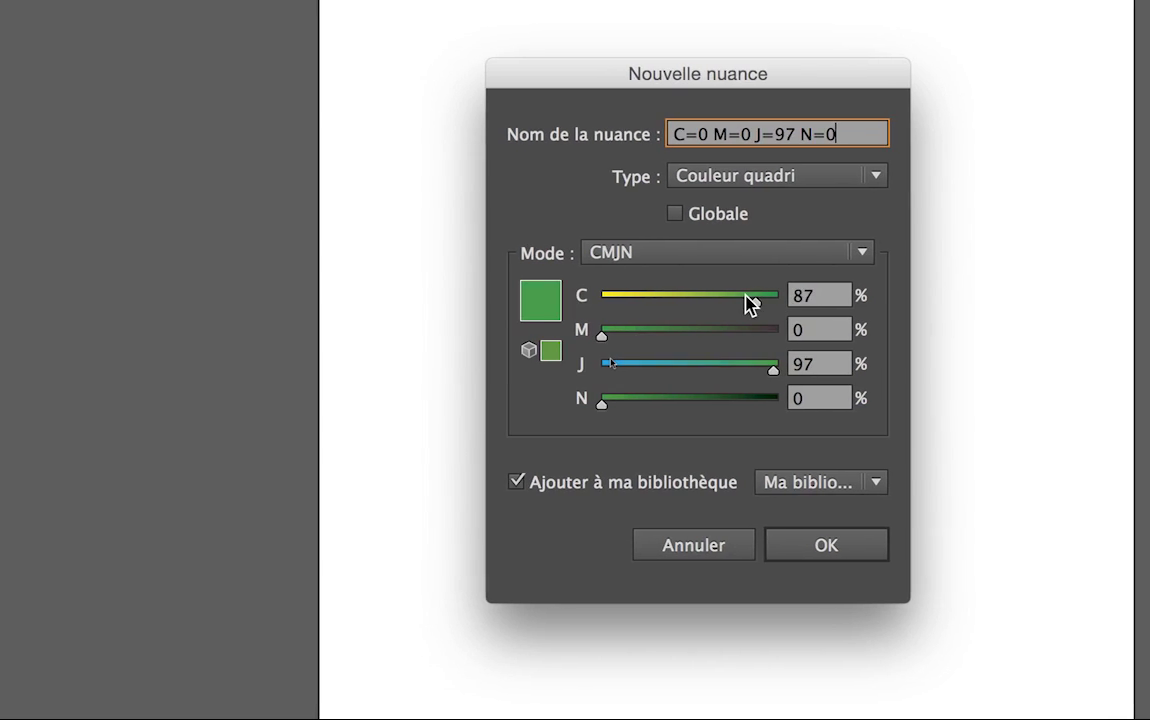
{"action": "mouse_move", "coordinate": [759, 303]}
{"action": "left_mouse_down"}
{"action": "mouse_move", "coordinate": [726, 303]}
{"action": "mouse_move", "coordinate": [783, 303]}
{"action": "mouse_move", "coordinate": [741, 327]}
{"action": "mouse_move", "coordinate": [735, 300]}
{"action": "mouse_move", "coordinate": [745, 313]}
{"action": "left_mouse_up"}
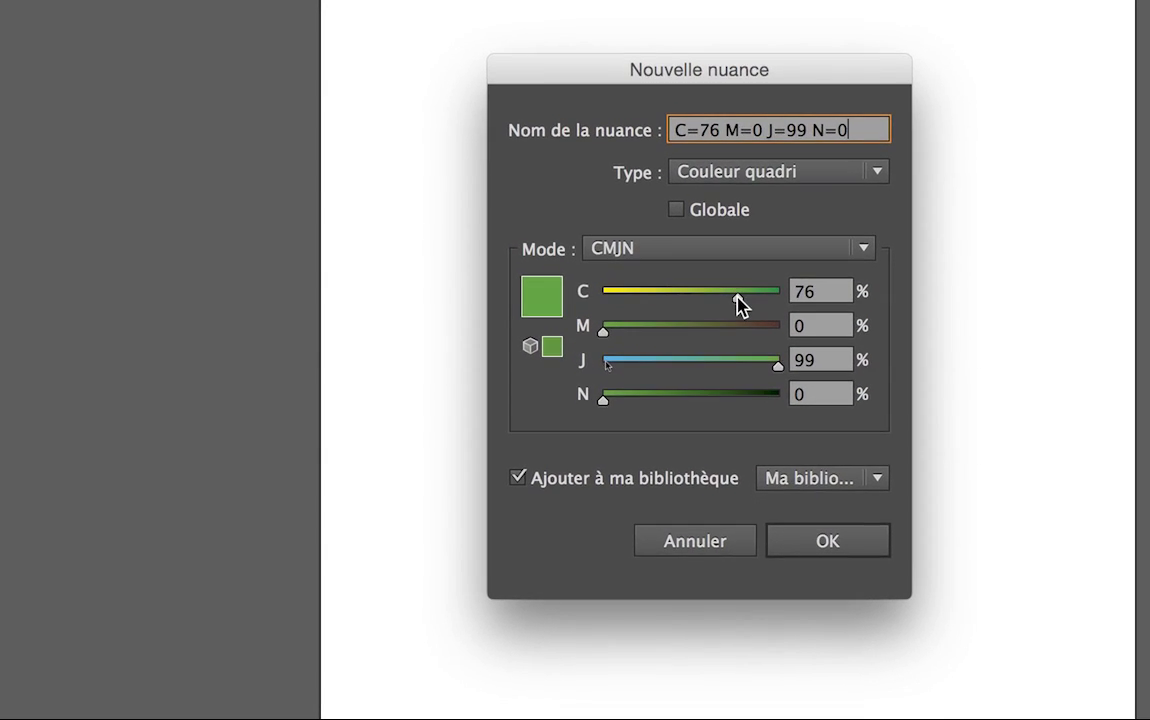
{"action": "mouse_move", "coordinate": [716, 264]}
{"action": "left_mouse_down"}
{"action": "mouse_move", "coordinate": [748, 264]}
{"action": "mouse_move", "coordinate": [756, 300]}
{"action": "left_mouse_up"}
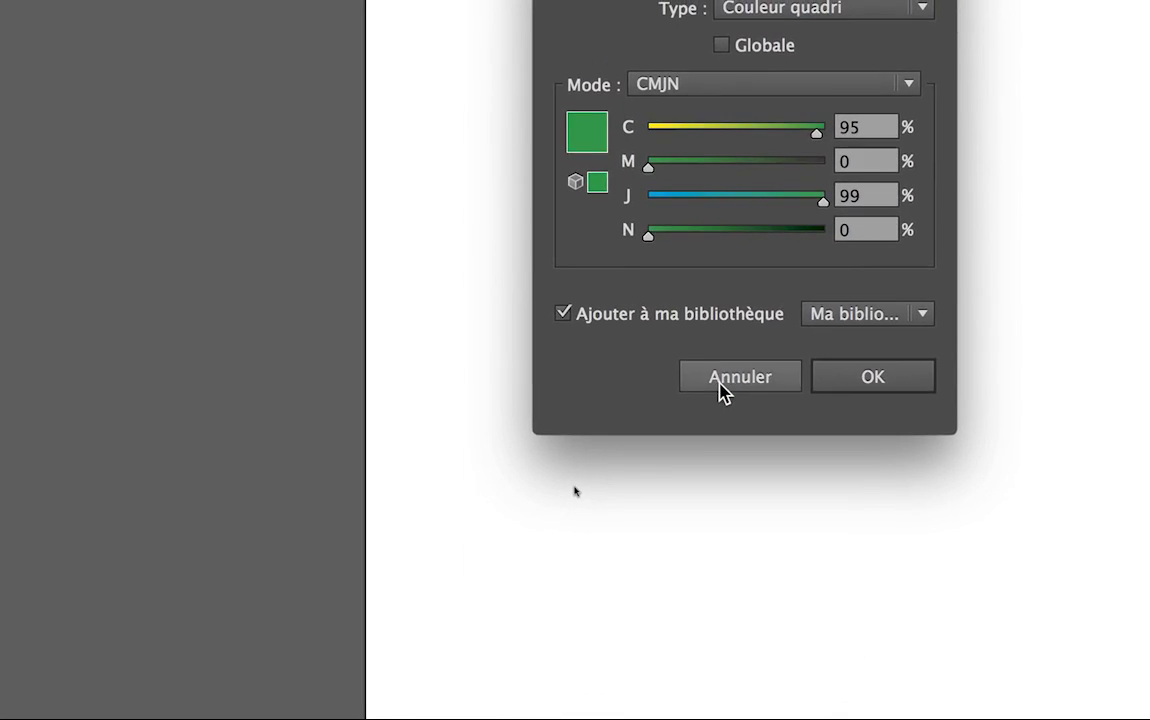
{"action": "left_click", "coordinate": [722, 377]}
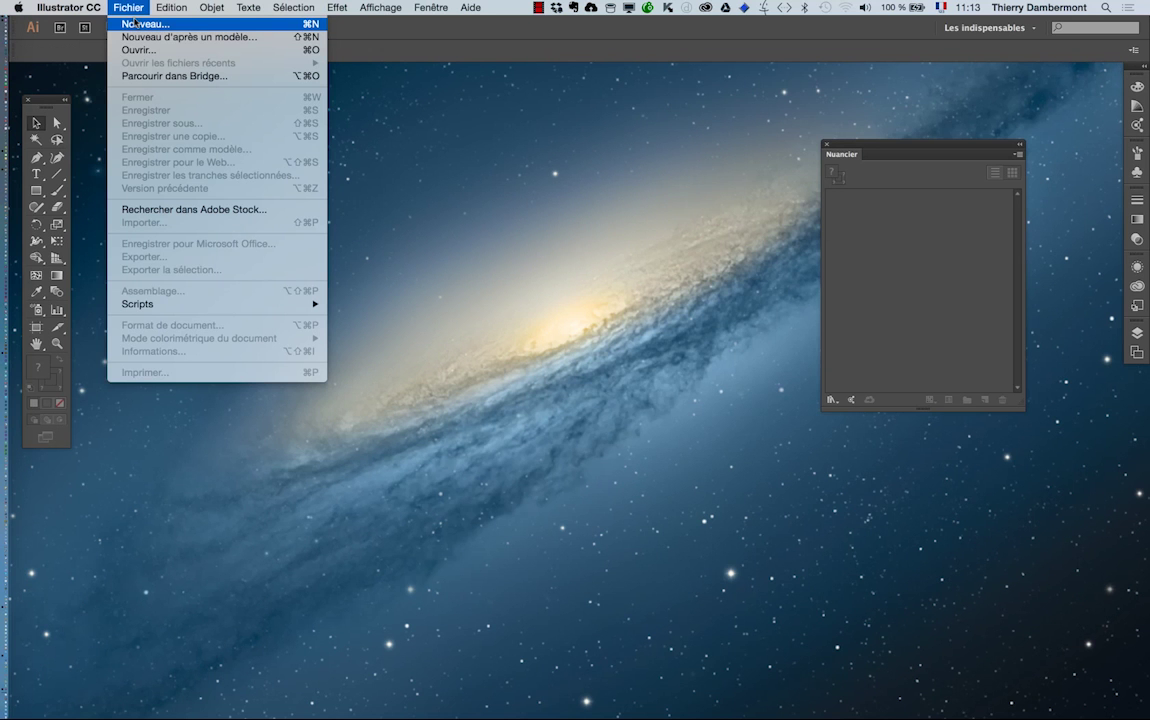
Step: Create a new document with the RVB de base profile and A4 page size
{"action": "left_click", "coordinate": [135, 22]}
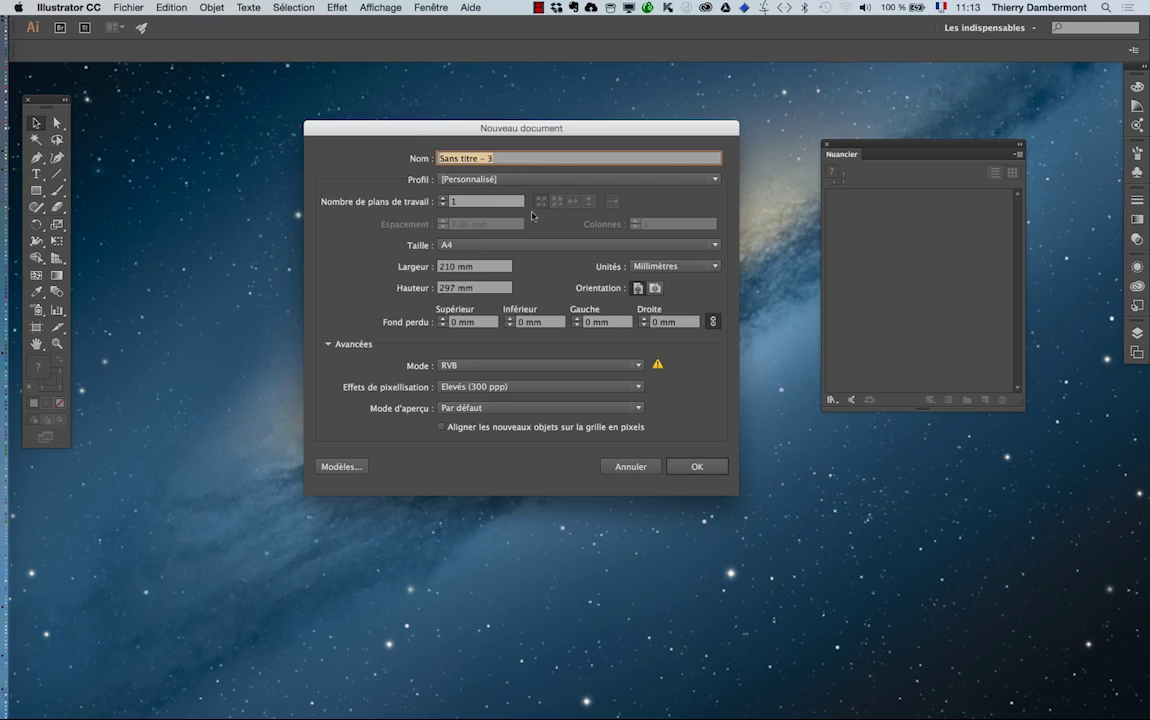
{"action": "left_click_drag", "start_coordinate": [455, 127], "coordinate": [377, 113]}
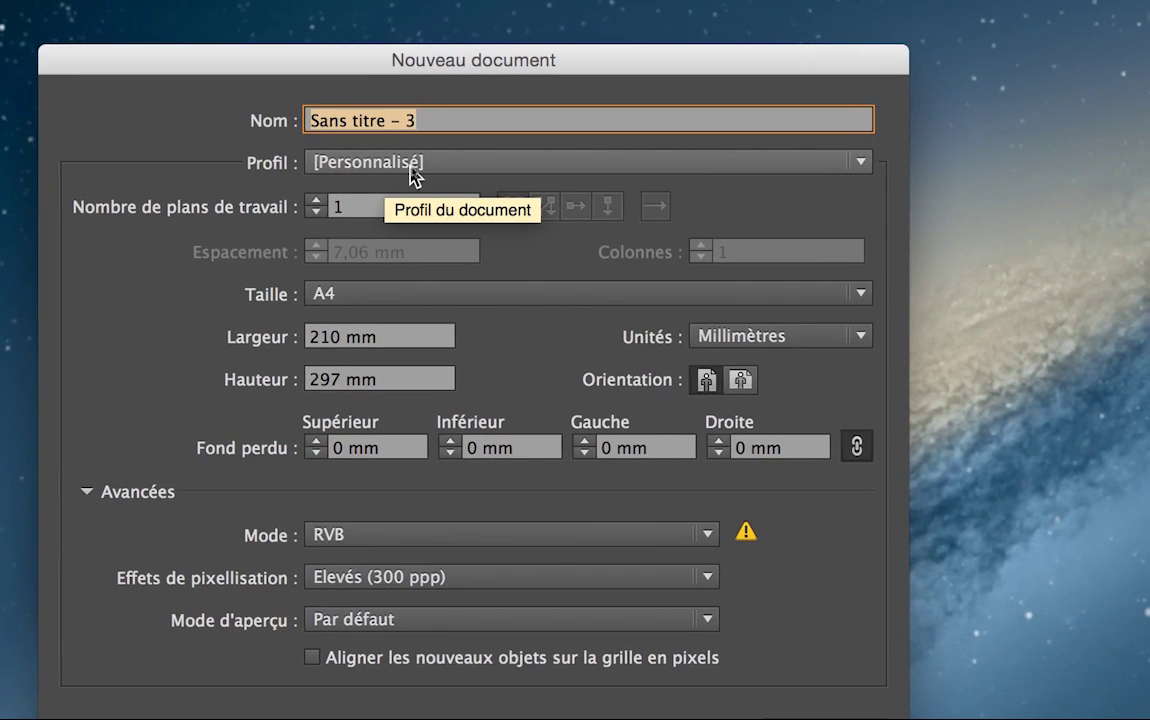
{"action": "left_click", "coordinate": [423, 171]}
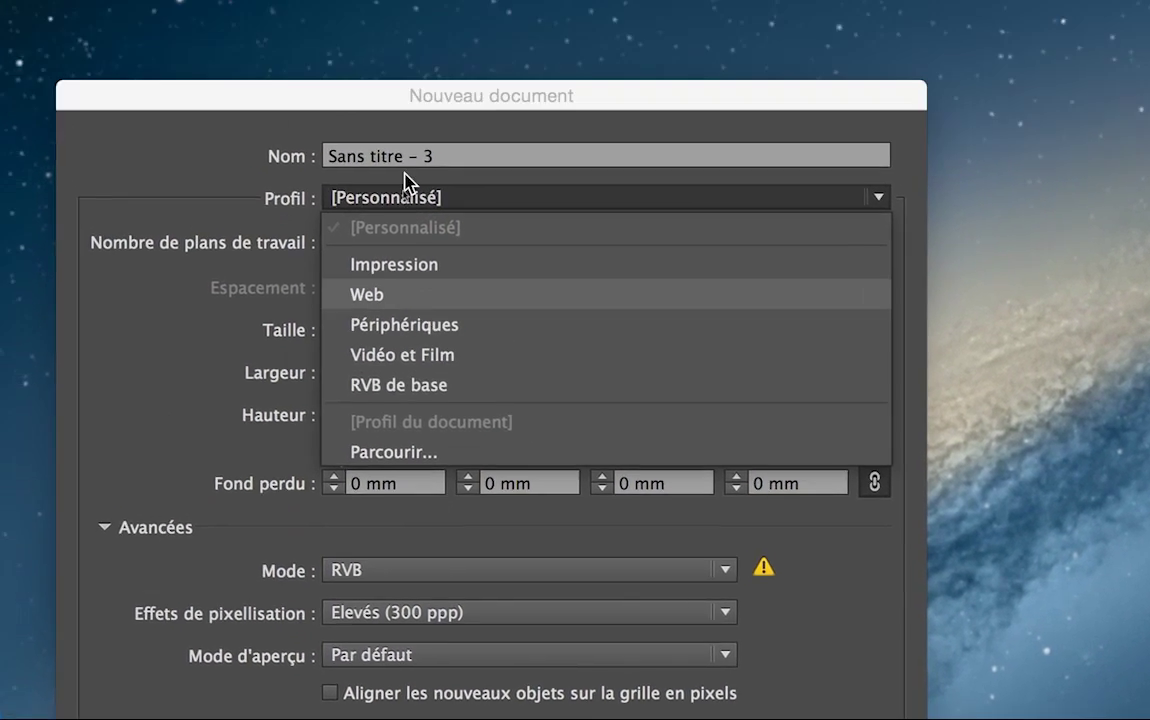
{"action": "left_click", "coordinate": [405, 182]}
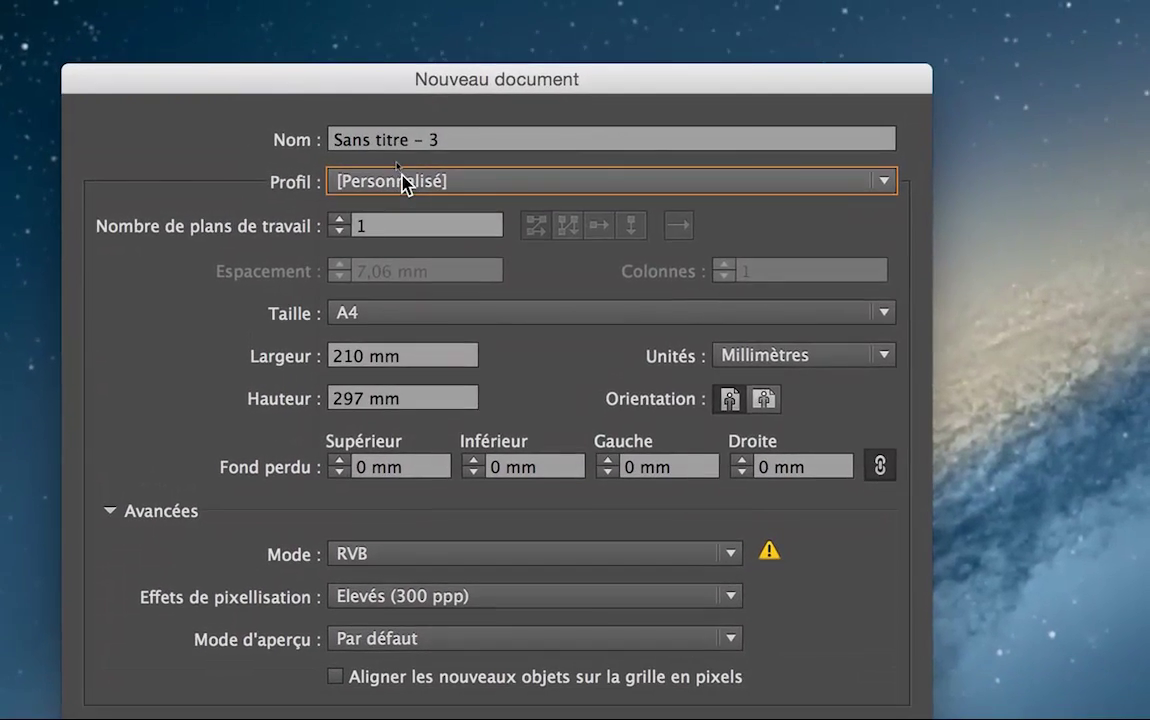
{"action": "left_click", "coordinate": [402, 166]}
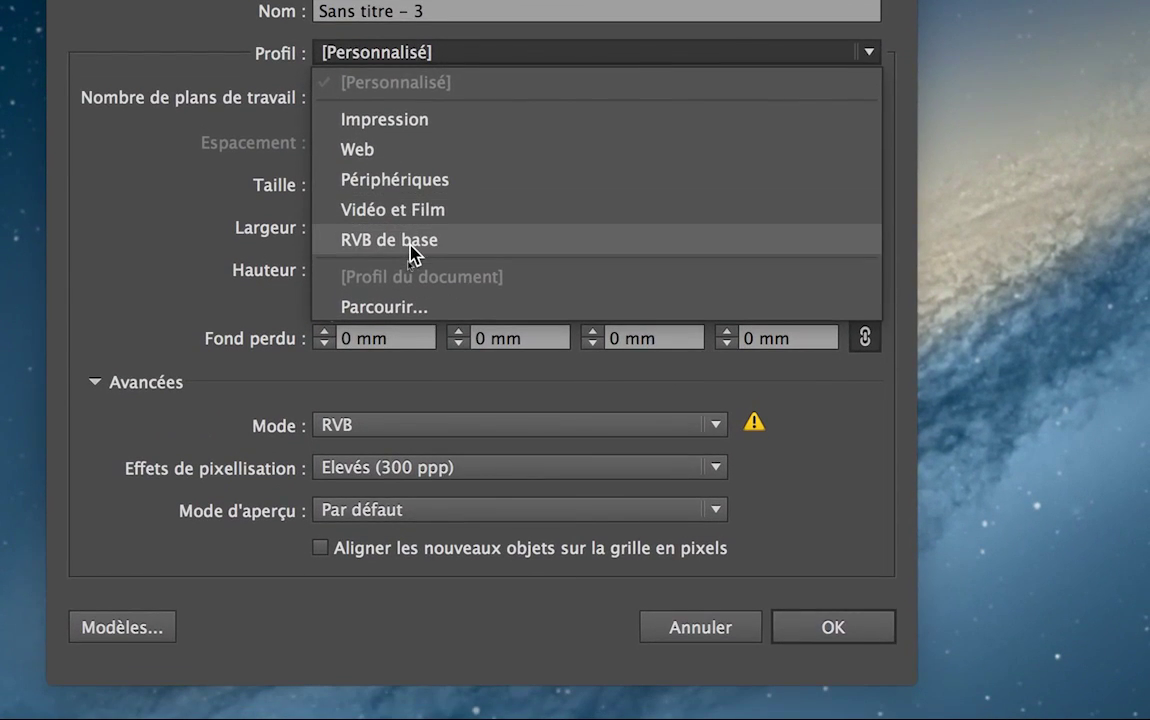
{"action": "left_click", "coordinate": [411, 242]}
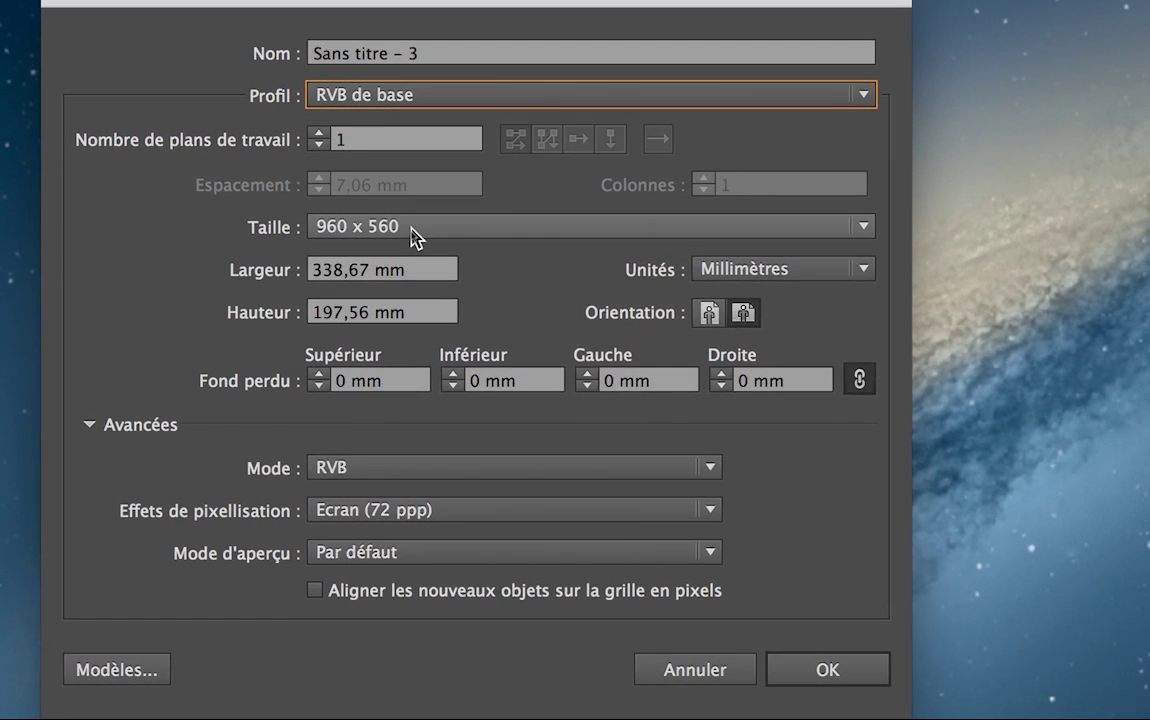
{"action": "left_click", "coordinate": [413, 238]}
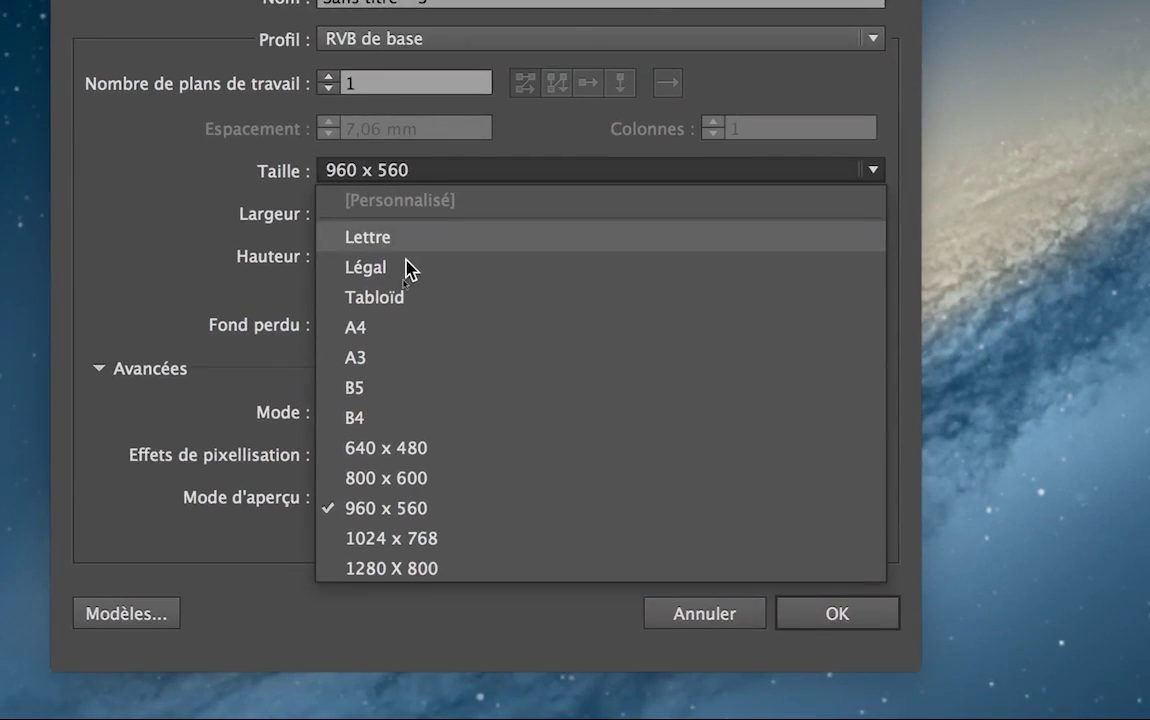
{"action": "left_click", "coordinate": [385, 383]}
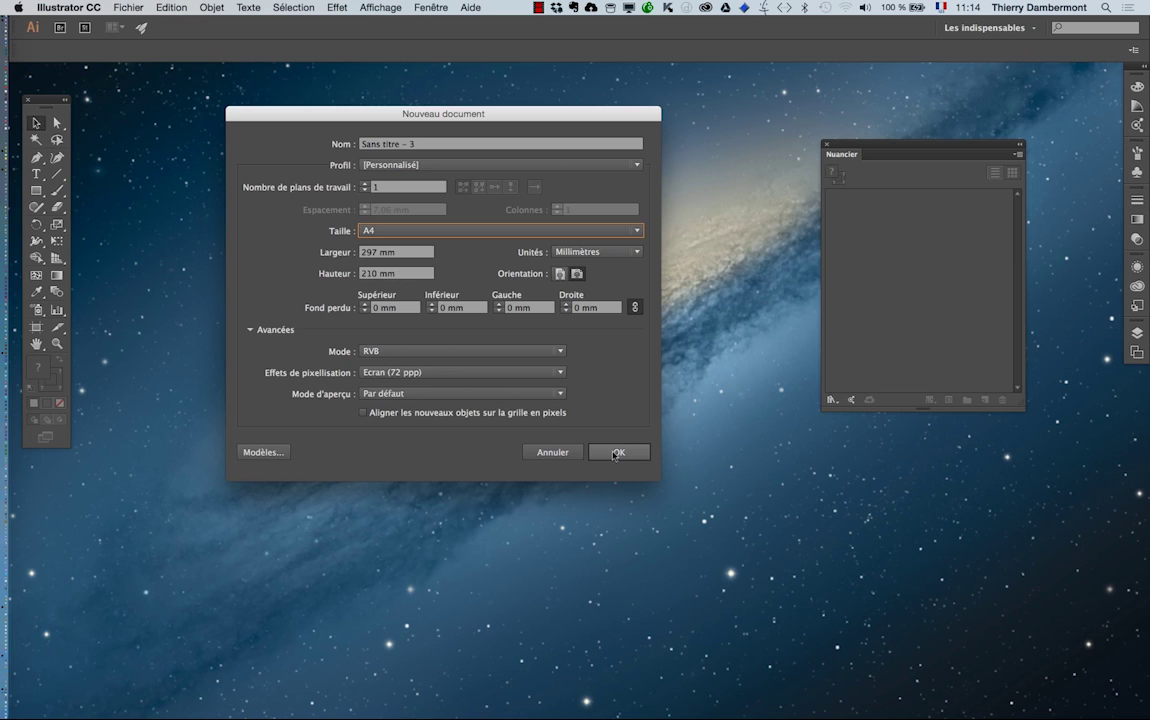
{"action": "left_click", "coordinate": [621, 452]}
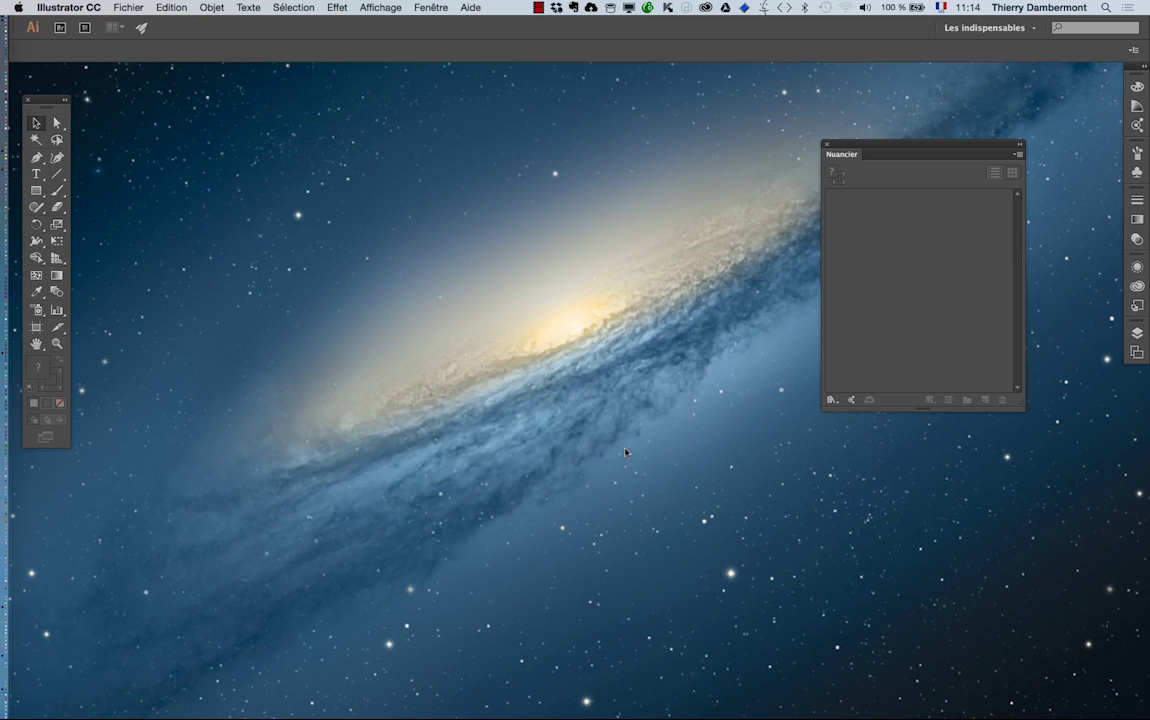